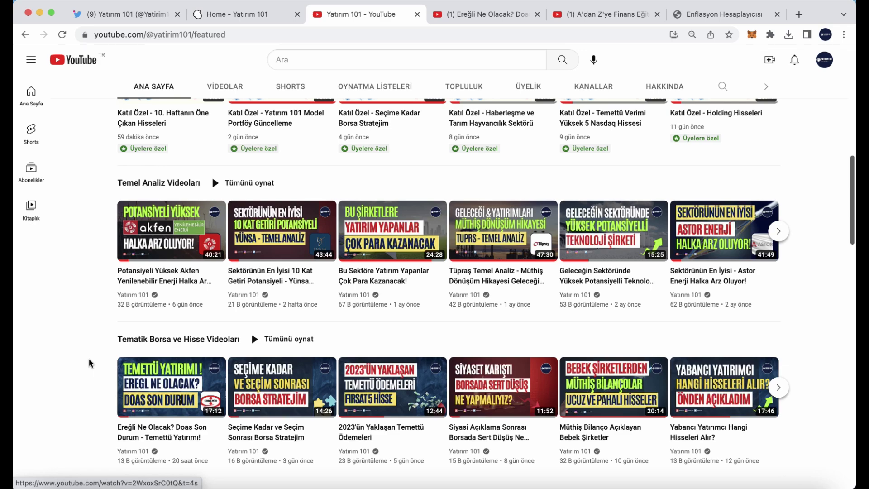
Open the "Ereğli Ne Olacak?" video and examine its paused dividend spreadsheet in full screen
scroll(89, 363, "up", 3)
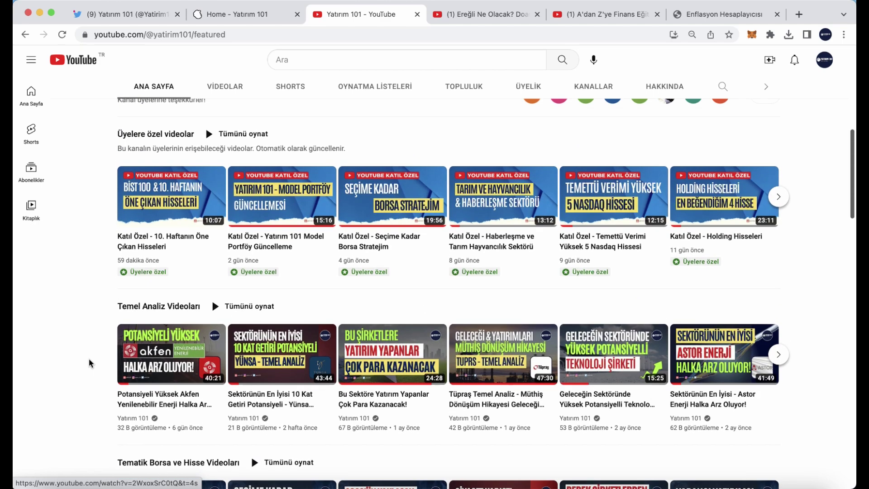
scroll(89, 363, "down", 3)
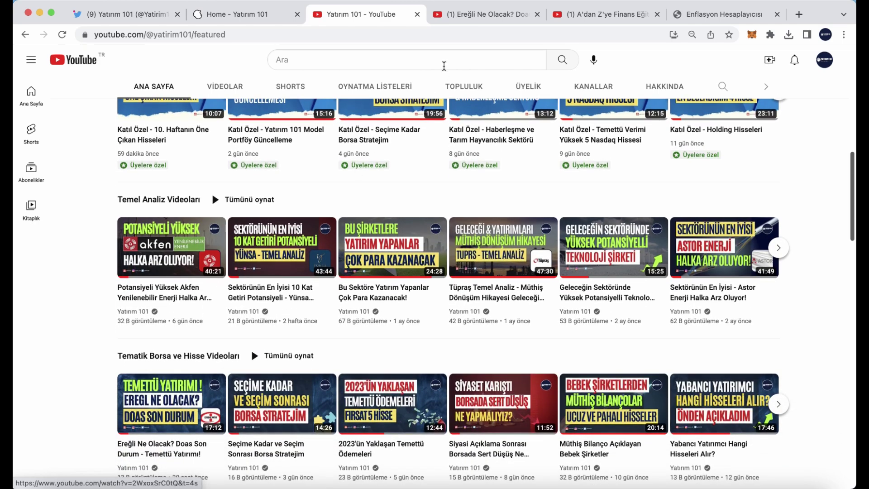
left_click(467, 18)
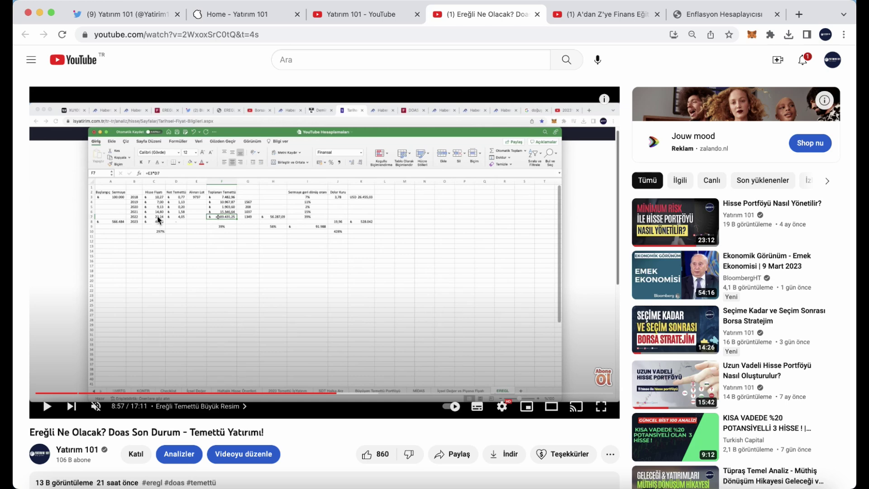
left_click(600, 406)
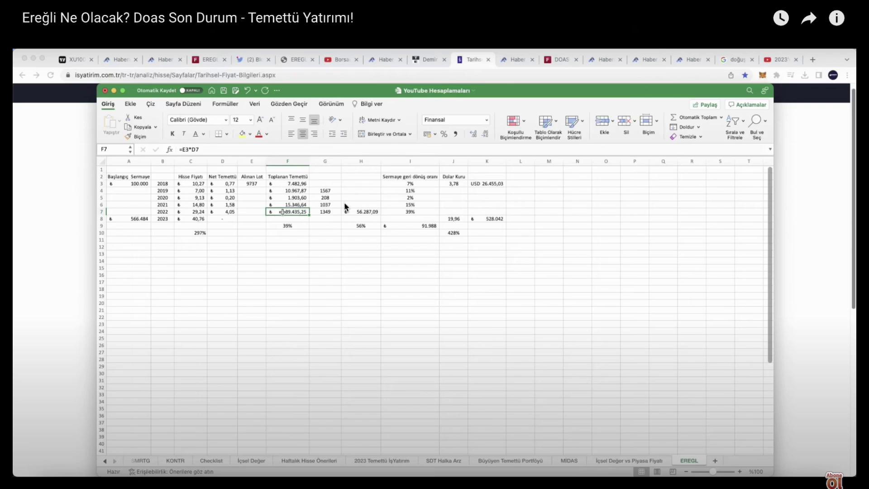
key("Escape")
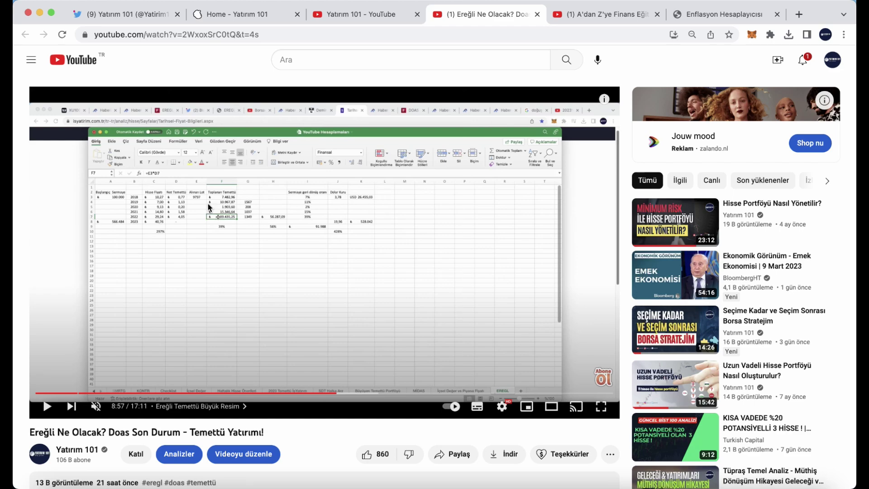
left_click(610, 413)
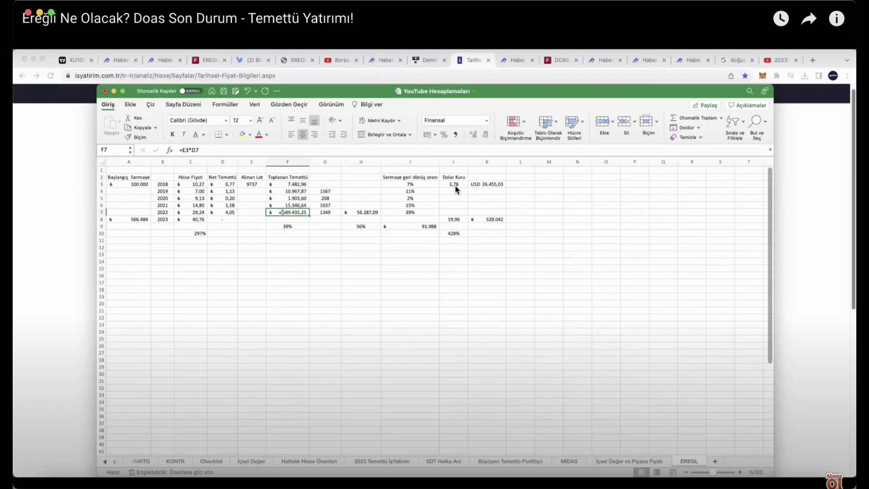
key("Escape")
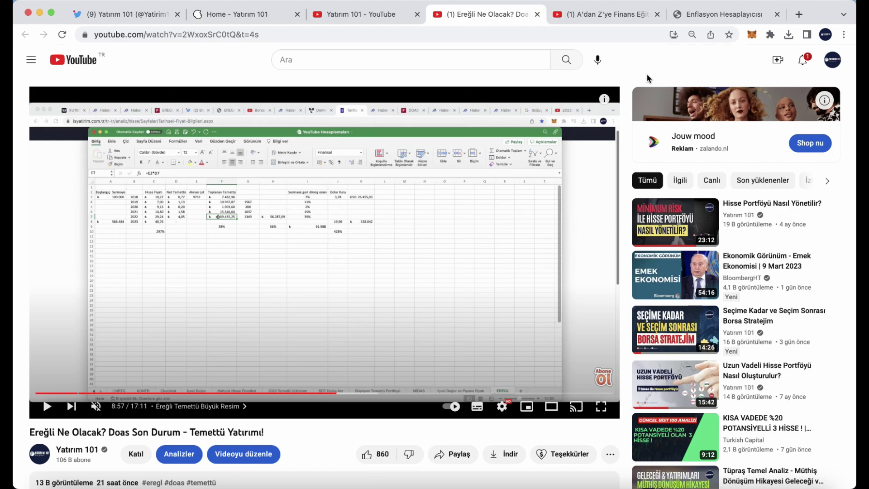
Switch to the Fundamentals of Financial Management (13th Edition) PDF and go to its Brief Contents page
key("ctrl+Up")
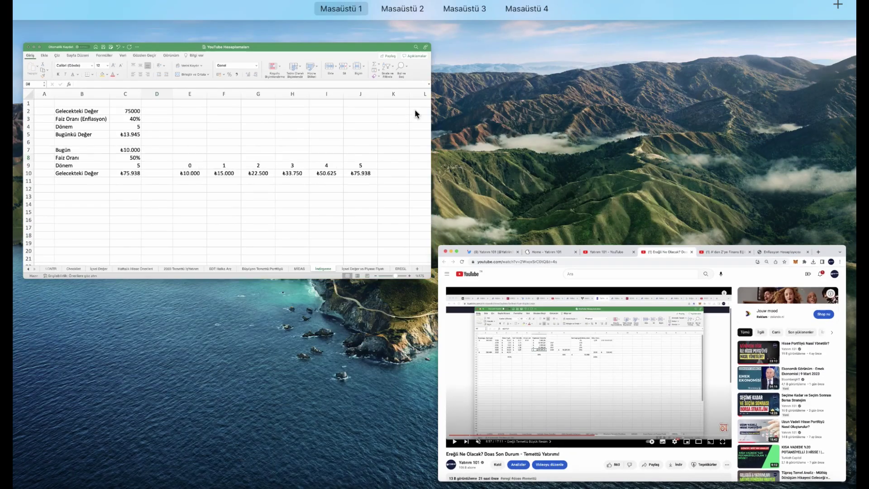
left_click(683, 348)
left_click(719, 484)
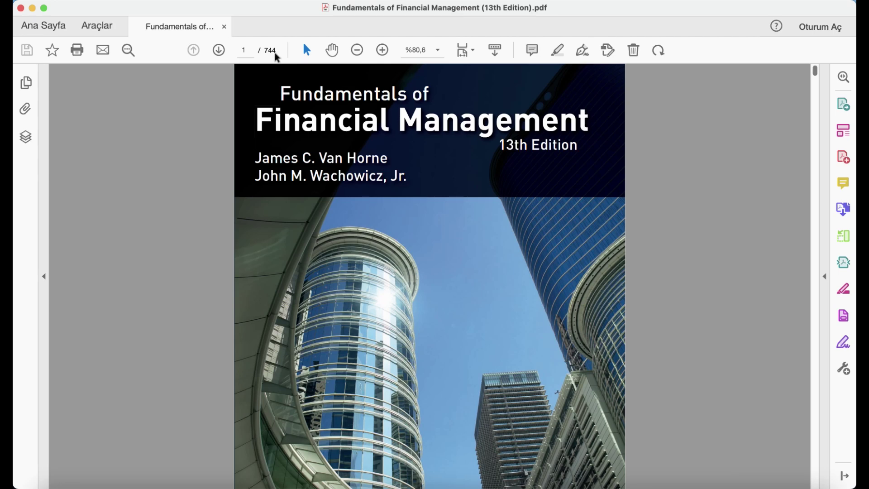
scroll(218, 113, "down", 5)
scroll(218, 117, "down", 15)
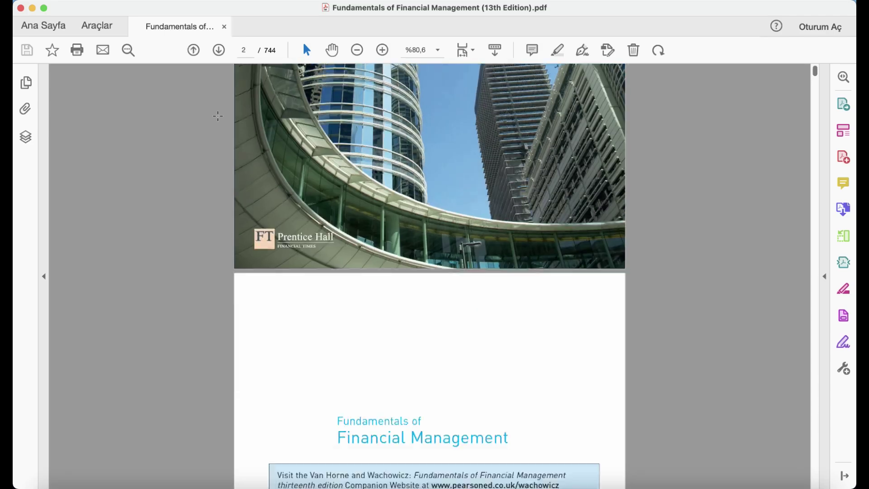
scroll(219, 120, "down", 15)
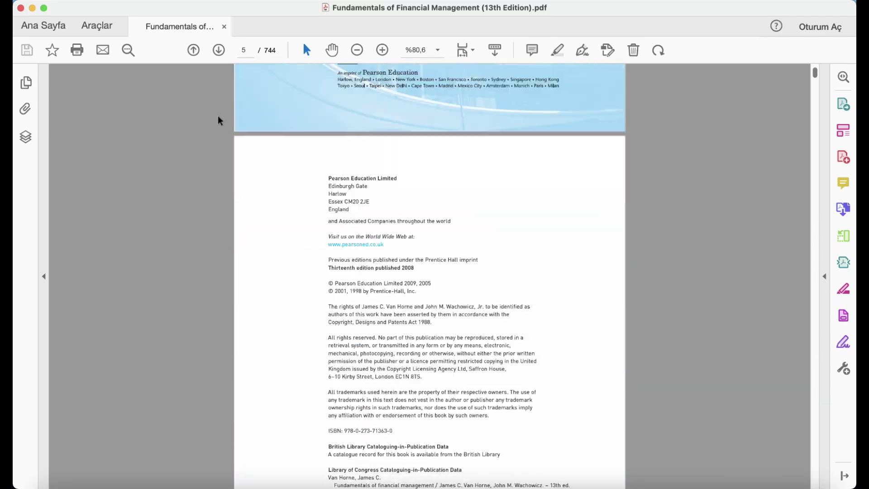
scroll(219, 120, "down", 15)
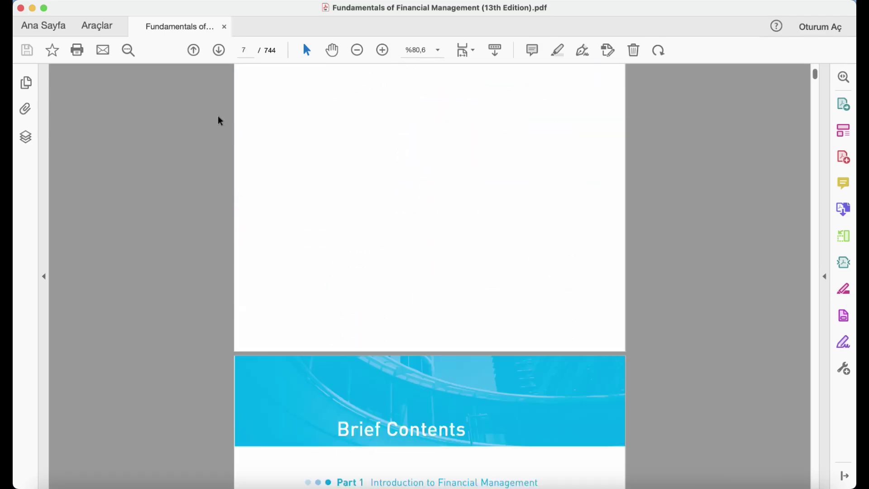
scroll(218, 121, "up", 1)
scroll(385, 127, "up", 1)
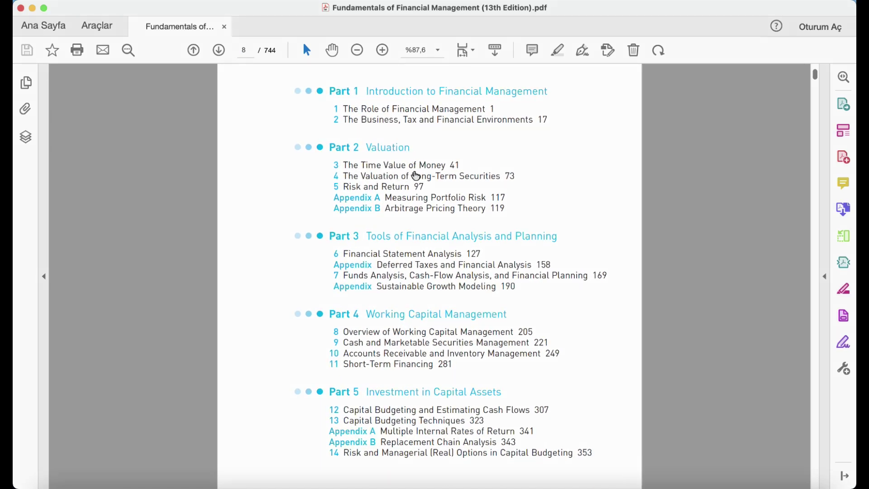
Open chapter 3, The Time Value of Money, from the contents and examine the highlighted paragraph under The Interest Rate
left_click(429, 166)
scroll(429, 166, "down", 10)
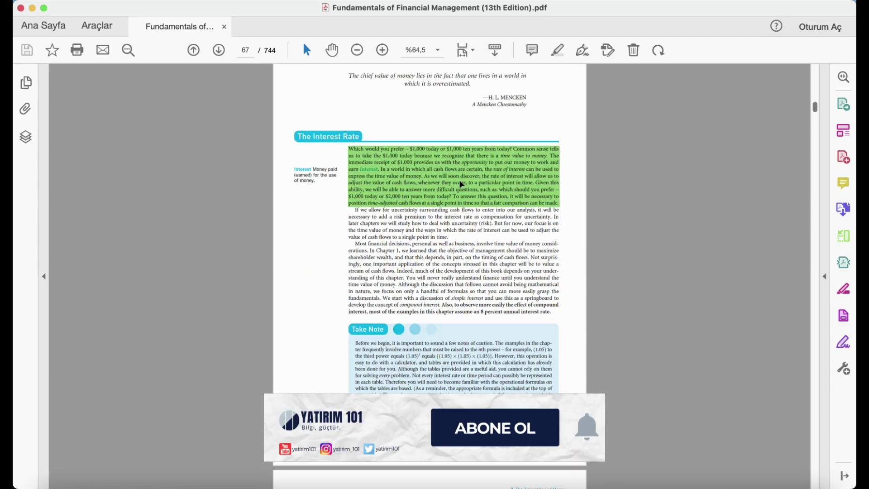
scroll(463, 158, "up", 2)
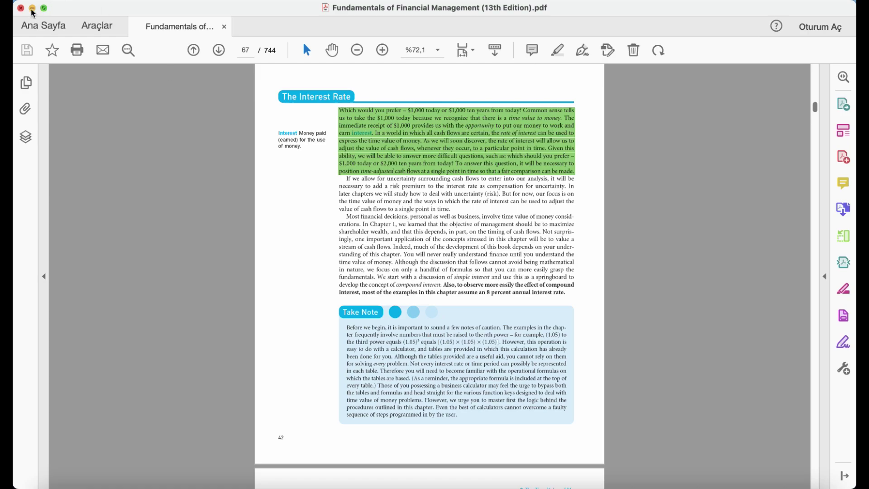
Switch to the browser, open the "Paranın Zaman Değeri" lesson of the A'dan Z'ye Finans Eğitimi playlist and pause it about halfway through
key("ctrl+Up")
left_click(285, 388)
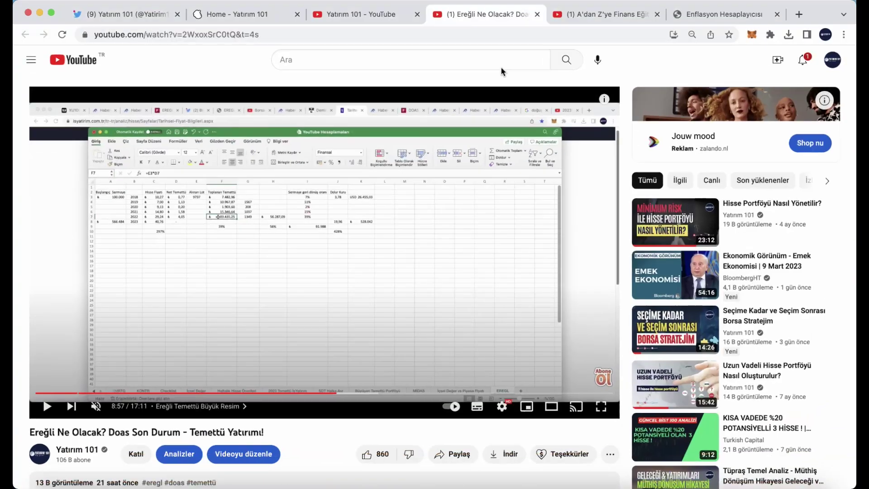
left_click(575, 14)
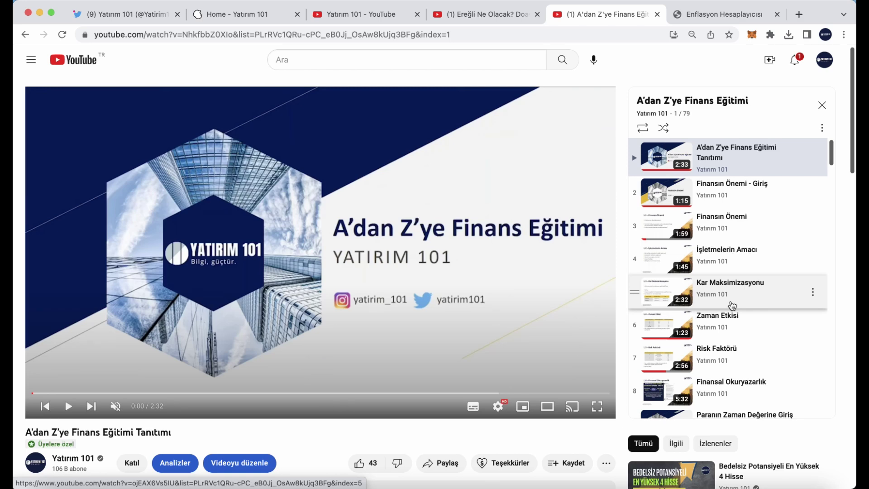
scroll(731, 305, "down", 3)
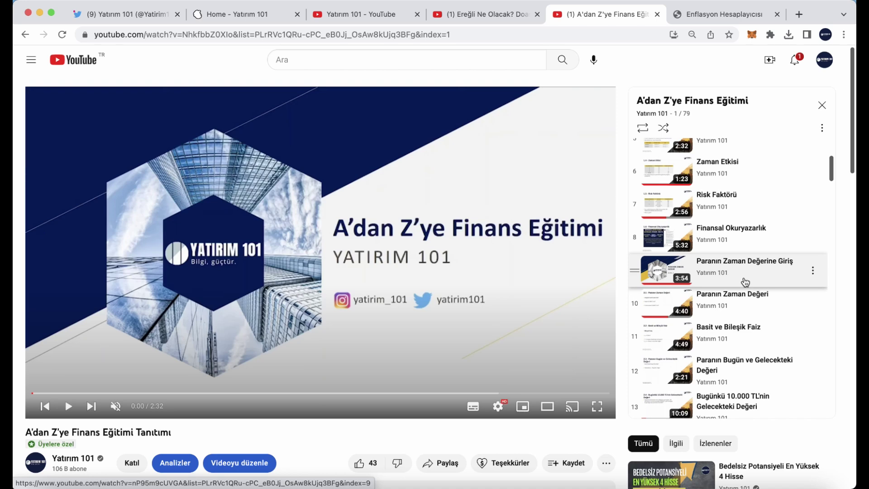
left_click(732, 299)
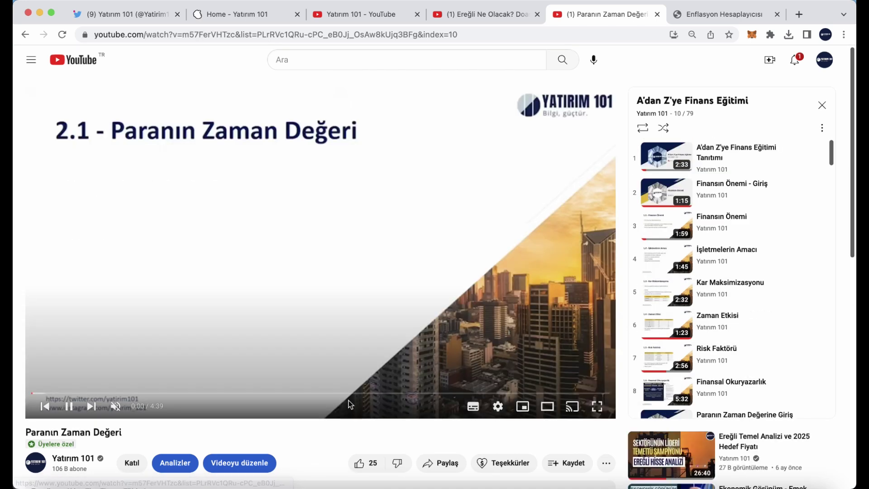
left_click(329, 386)
left_click(369, 301)
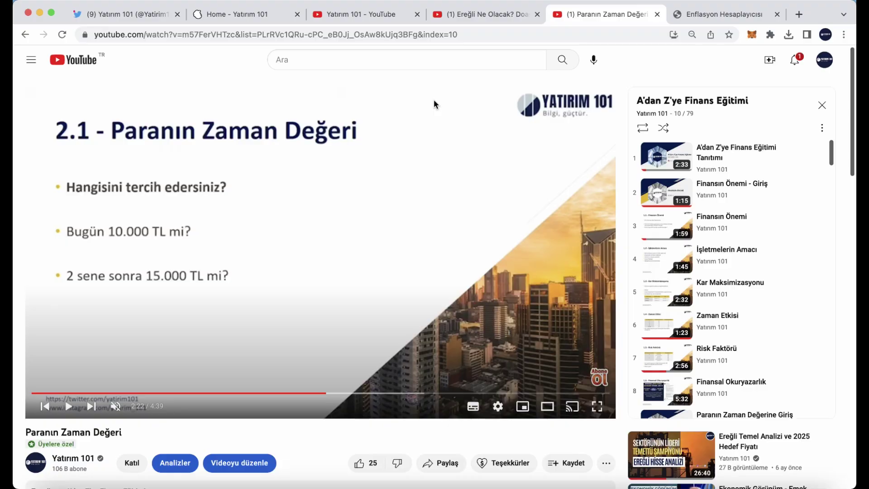
Revisit the PDF's highlighted Interest Rate passage, minimize the PDF and look at the Ereğli video and the Paranın Zaman Değeri lesson again
key("ctrl+Up")
left_click(313, 316)
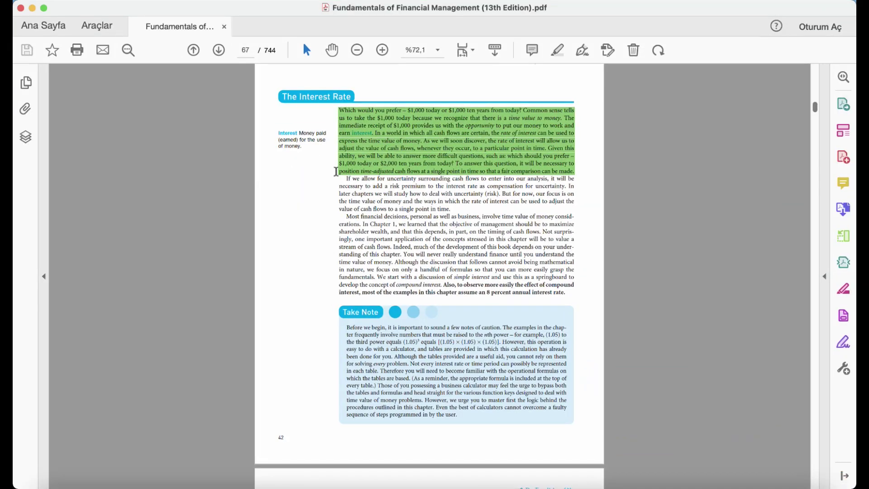
left_click(32, 8)
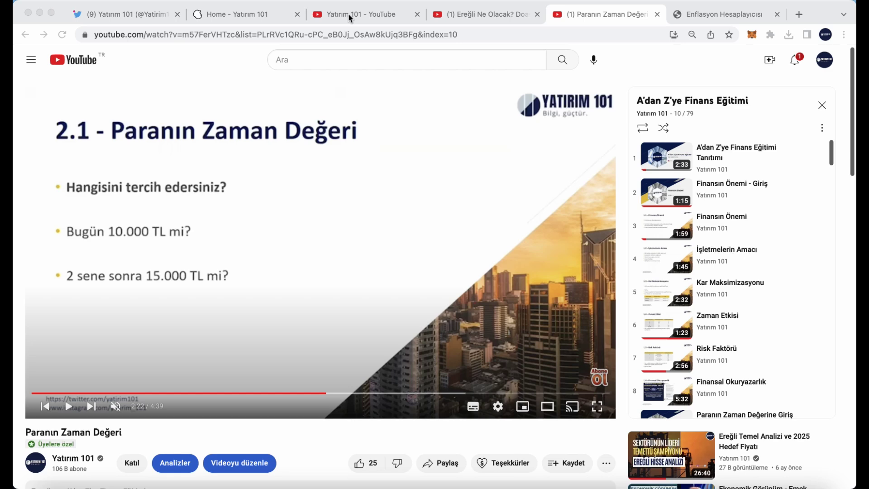
left_click(457, 16)
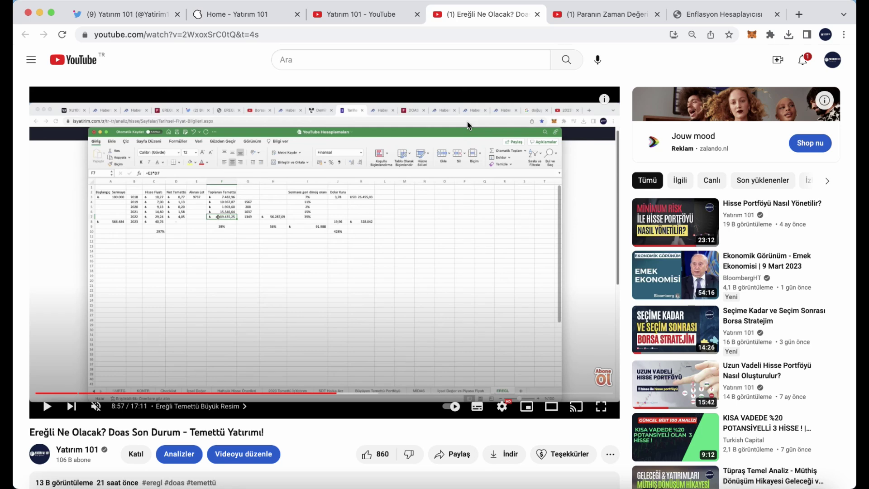
left_click(606, 10)
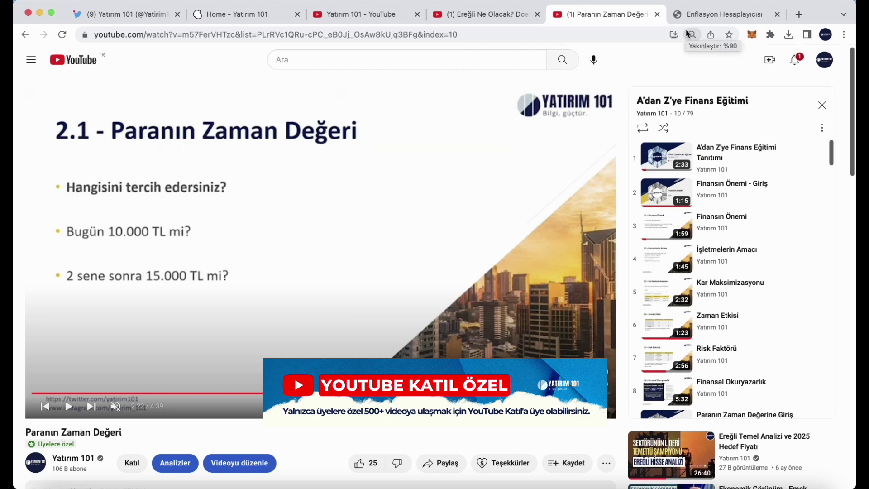
In the inflation calculator, set the end year to 2023 and calculate the change for 100000 TL from January 2018
left_click(719, 14)
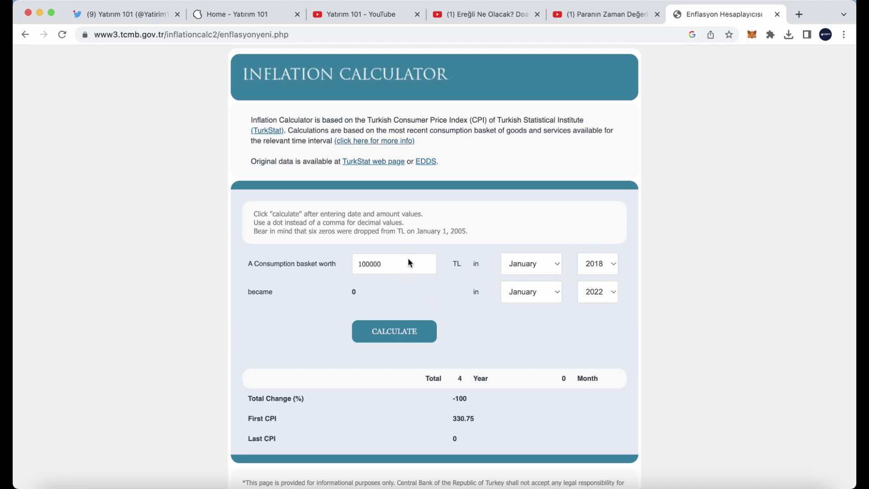
left_click(370, 264)
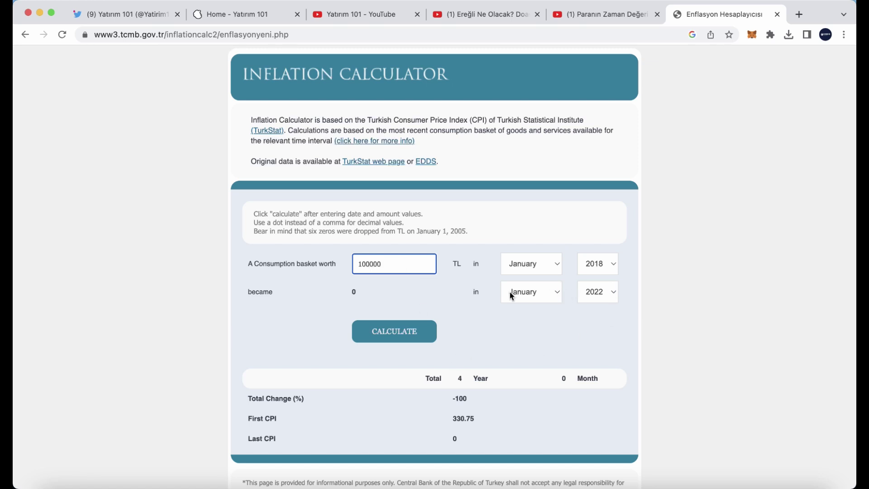
left_click(600, 297)
left_click(601, 304)
left_click(410, 333)
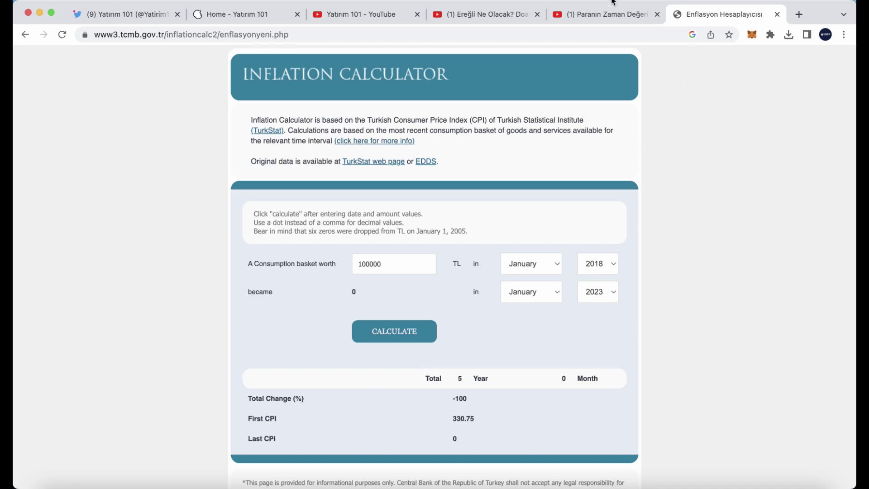
Switch to the YouTube Hesaplamaları workbook and view the present and future value calculations on the İndirgeme sheet
key("ctrl+Up")
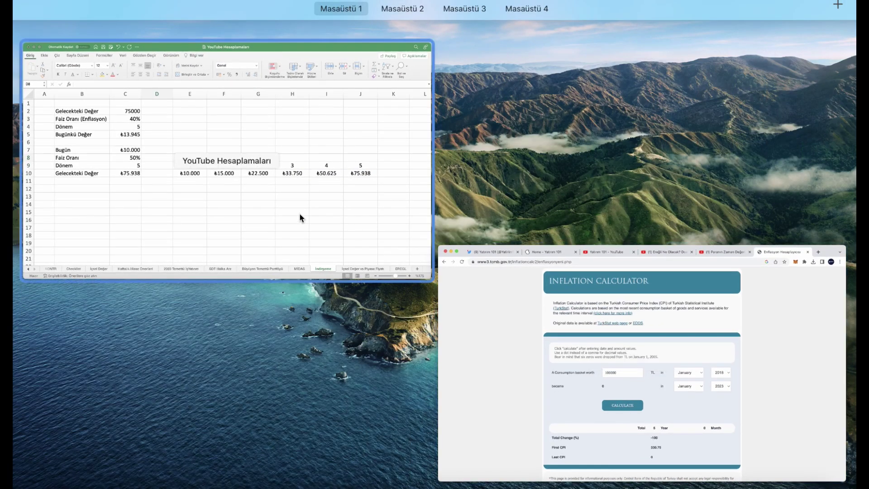
left_click(300, 217)
scroll(86, 134, "up", 3)
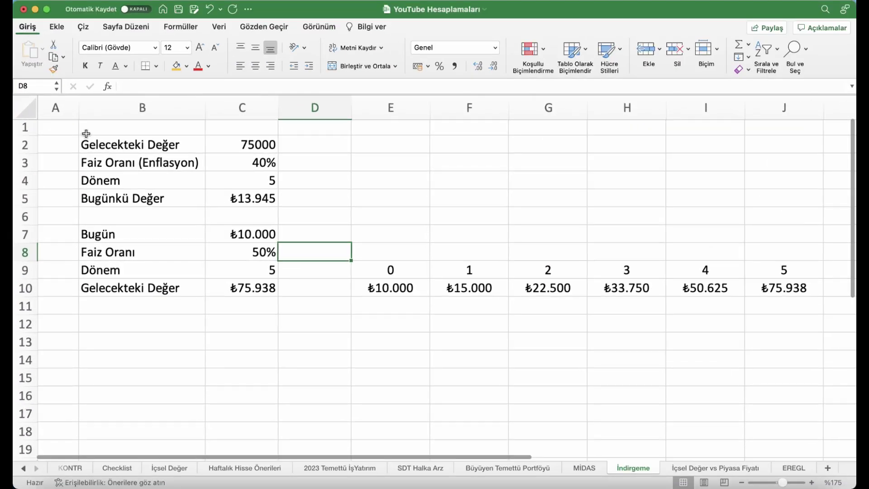
Return to the browser and look through the finance playlist for the valuation lessons around "İndirgenmiş Nakit Akımları Yöntemi", briefly checking the channel page
key("ctrl+Up")
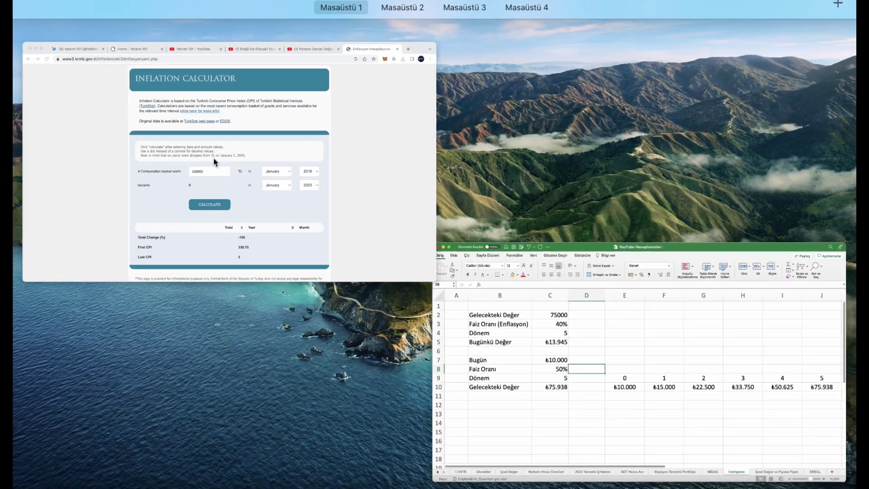
left_click(223, 136)
left_click(569, 11)
scroll(747, 296, "down", 15)
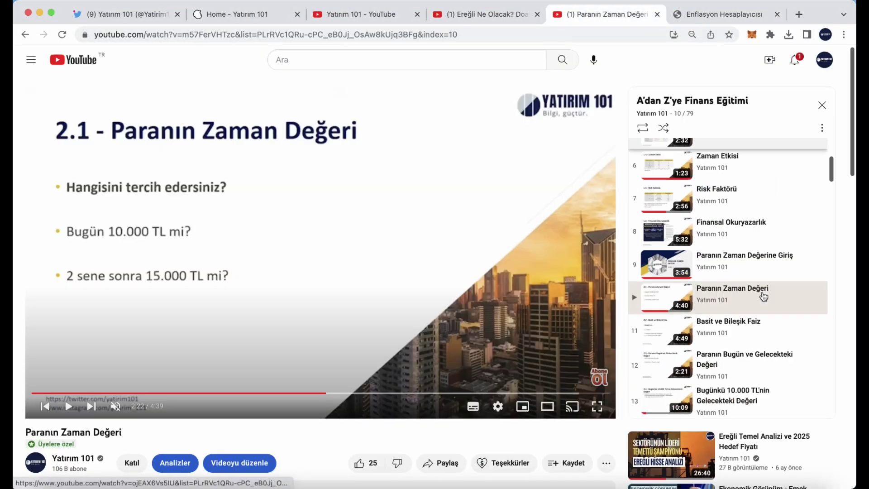
scroll(764, 296, "down", 10)
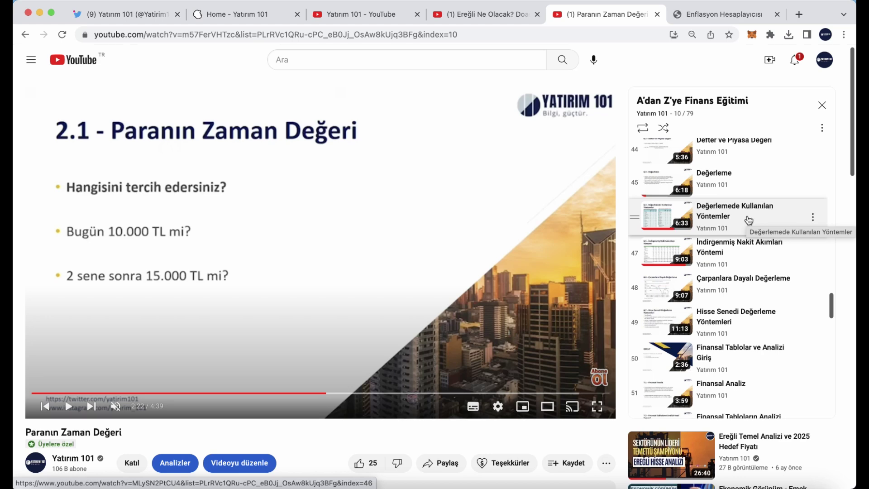
left_click(337, 14)
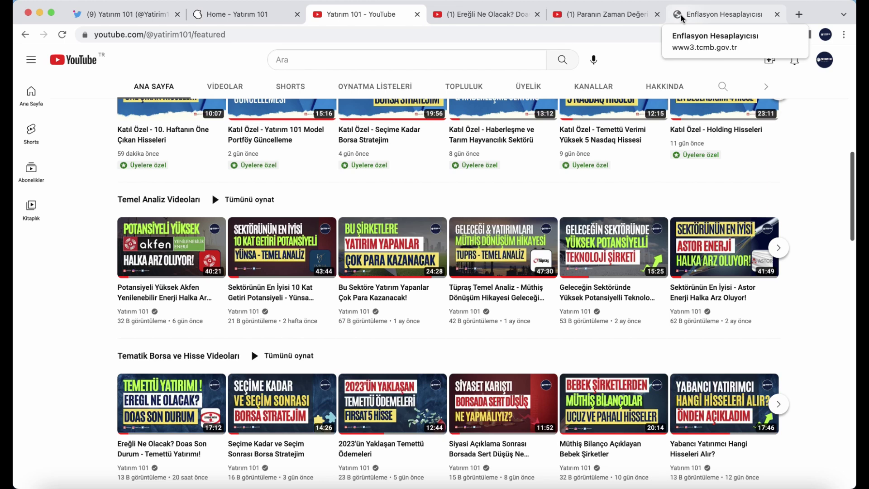
left_click(606, 14)
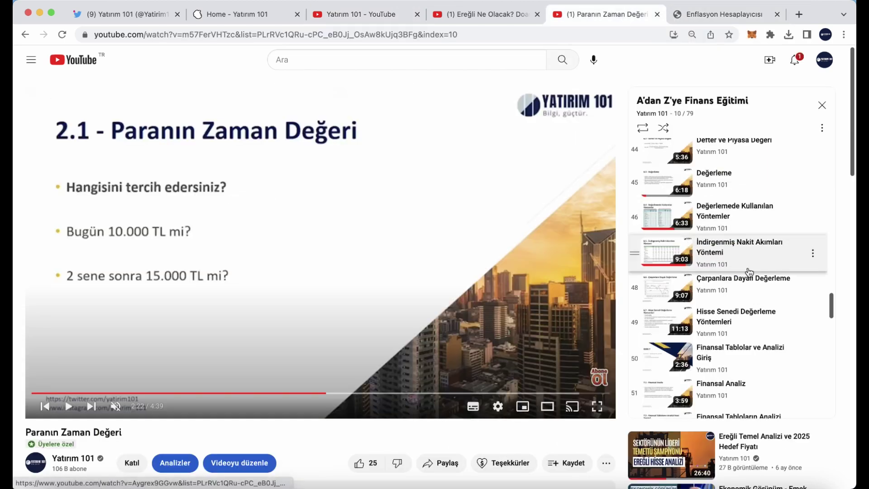
scroll(749, 271, "up", 1)
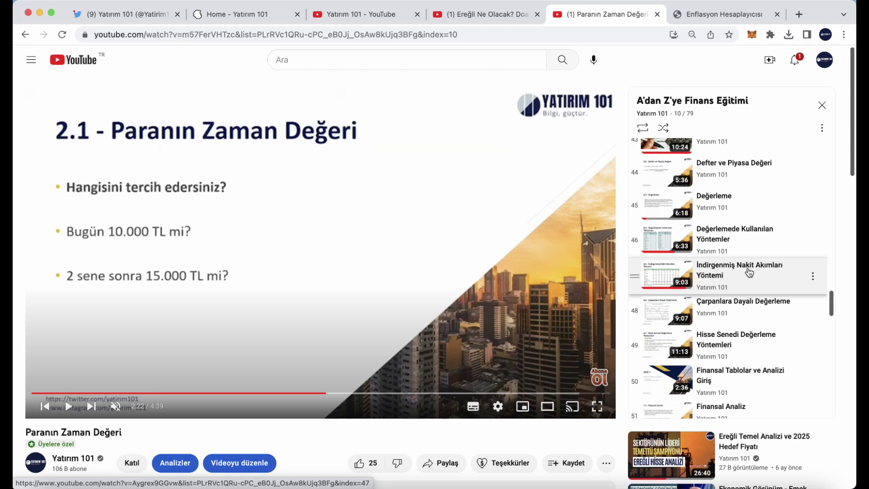
Look through the rest of the A'dan Z'ye Finans Eğitimi playlist down to the cost of capital, NPV and IRR lessons
scroll(749, 271, "down", 3)
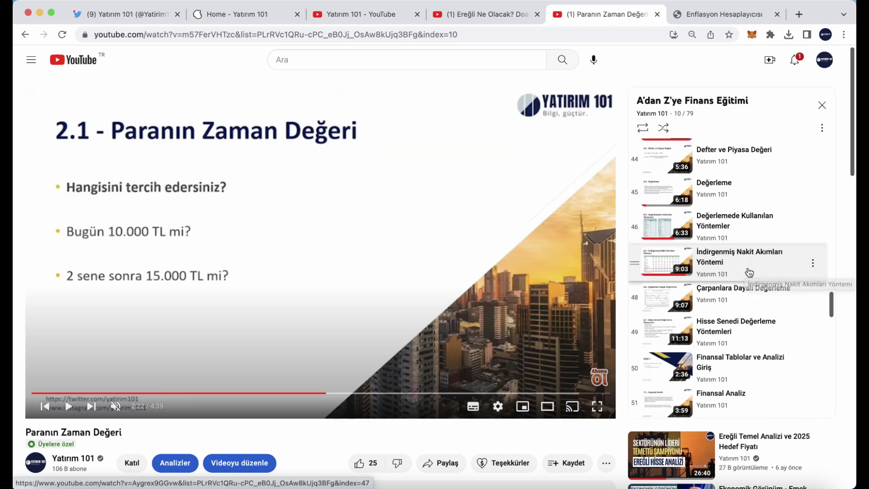
scroll(749, 271, "down", 2)
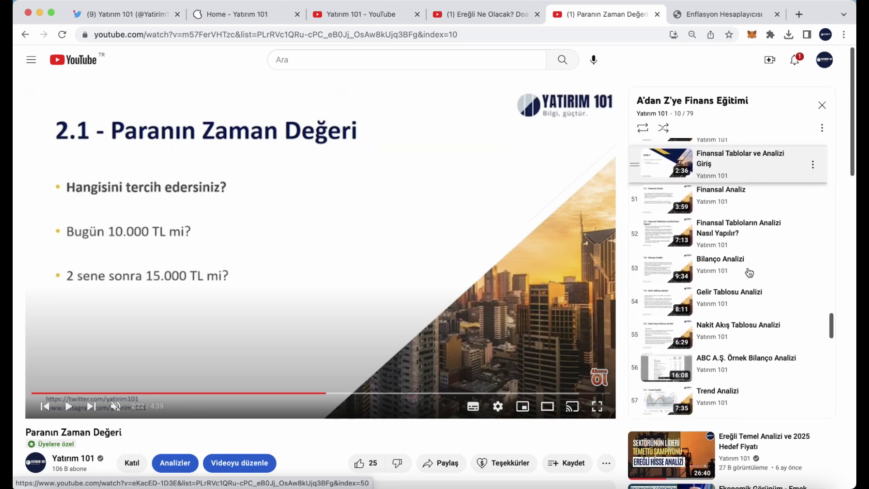
scroll(749, 272, "up", 6)
scroll(749, 271, "down", 5)
scroll(748, 271, "down", 12)
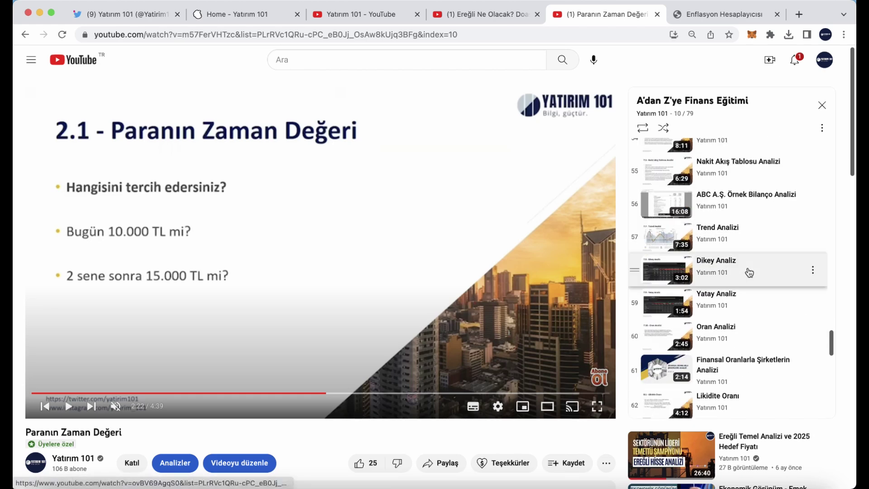
scroll(748, 271, "down", 2)
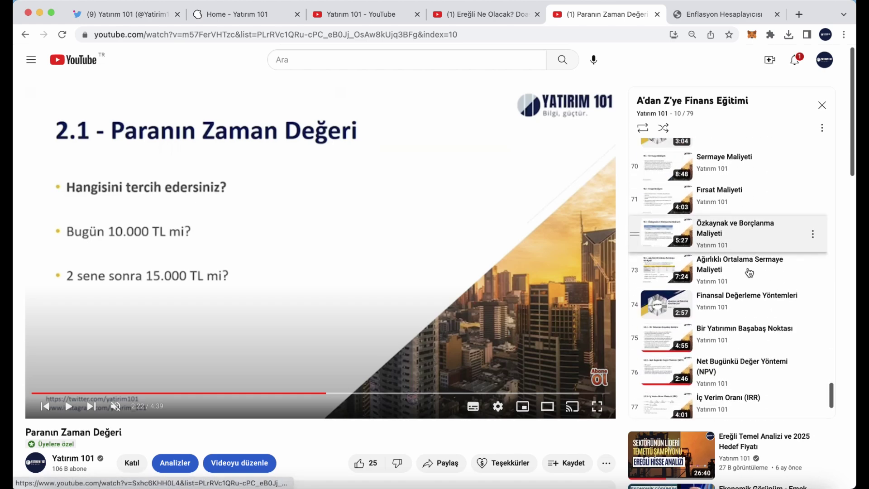
scroll(750, 262, "up", 1)
scroll(750, 255, "down", 2)
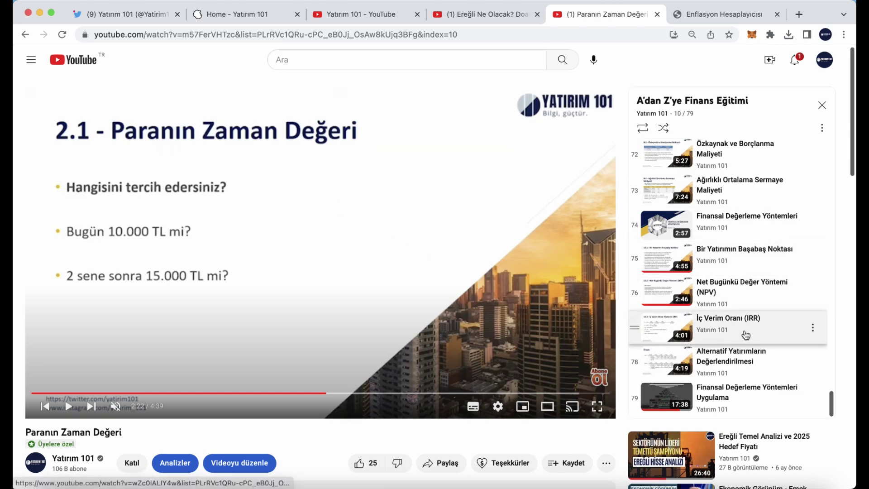
Compare the dividend table in the Ereğli video with the Paranın Zaman Değeri lesson, ending on the lesson
left_click(465, 18)
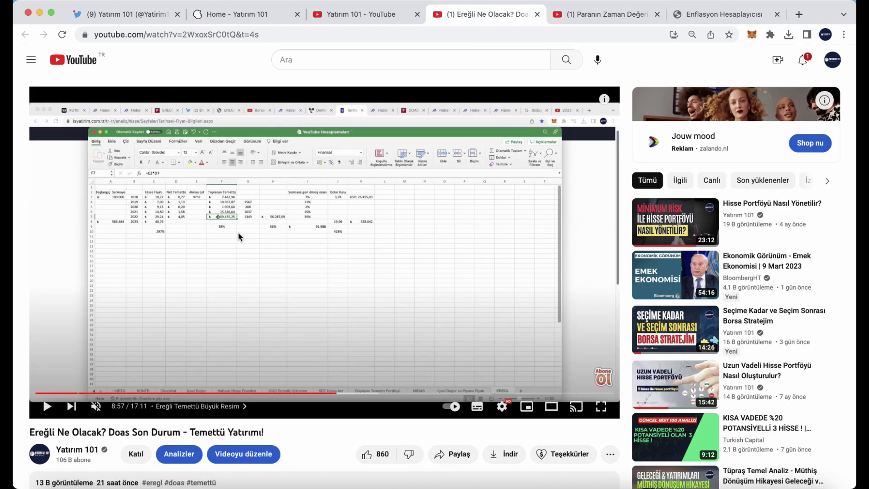
left_click(626, 19)
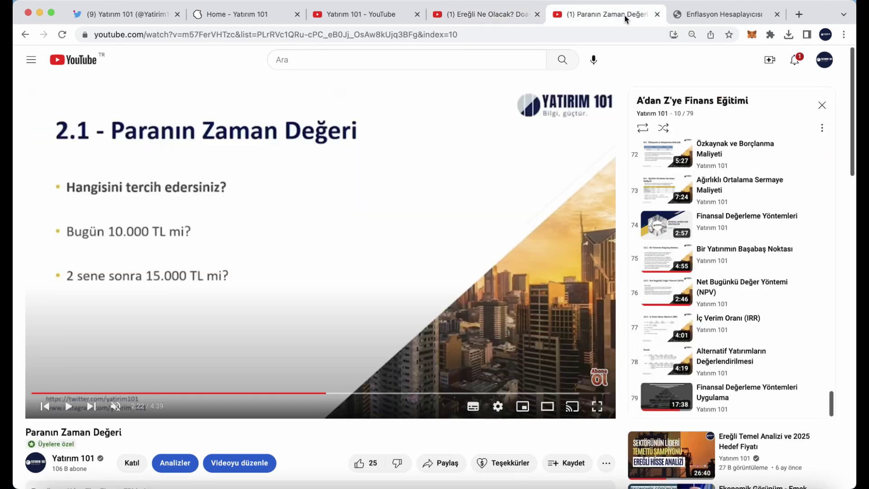
left_click(494, 16)
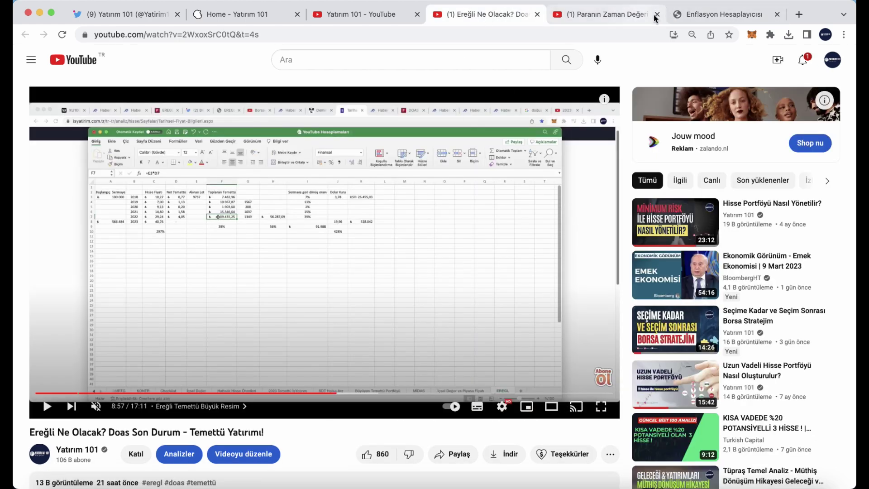
left_click(617, 18)
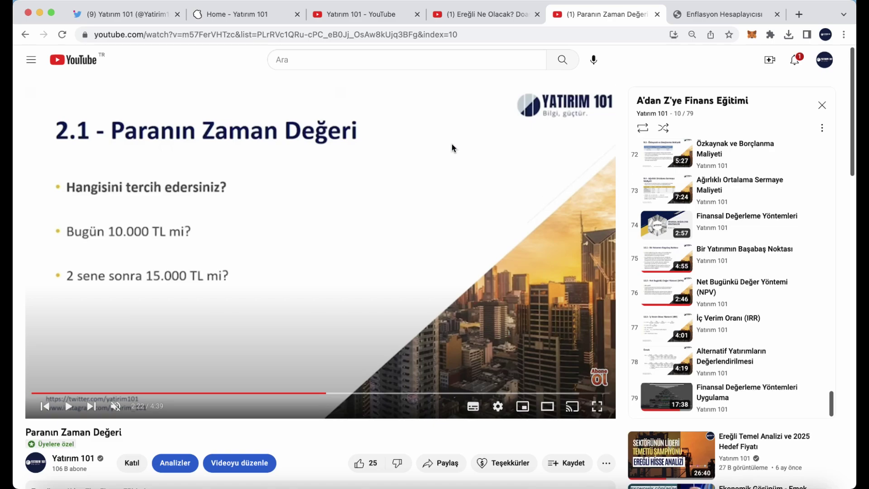
Switch to the YouTube Hesaplamaları workbook in Excel and examine the Bugünkü Değer calculation, including its inputs and the BD formula in C5
key("ctrl+Up")
left_click(152, 157)
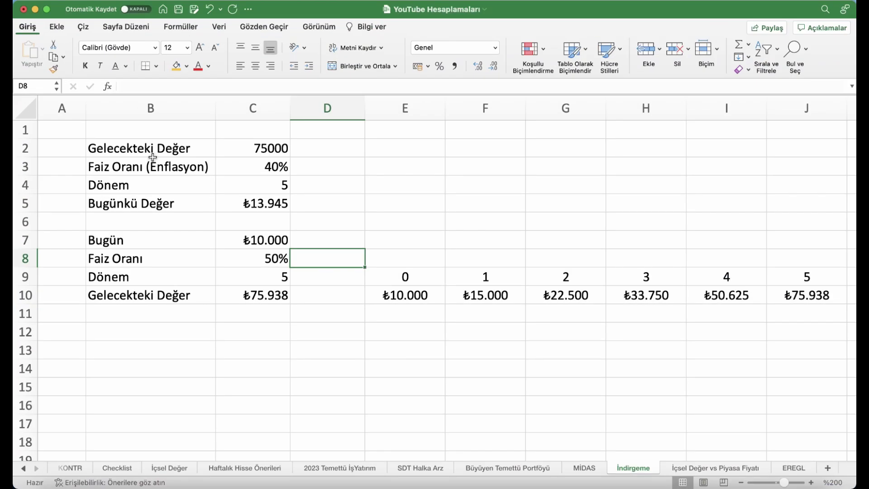
left_click(144, 149)
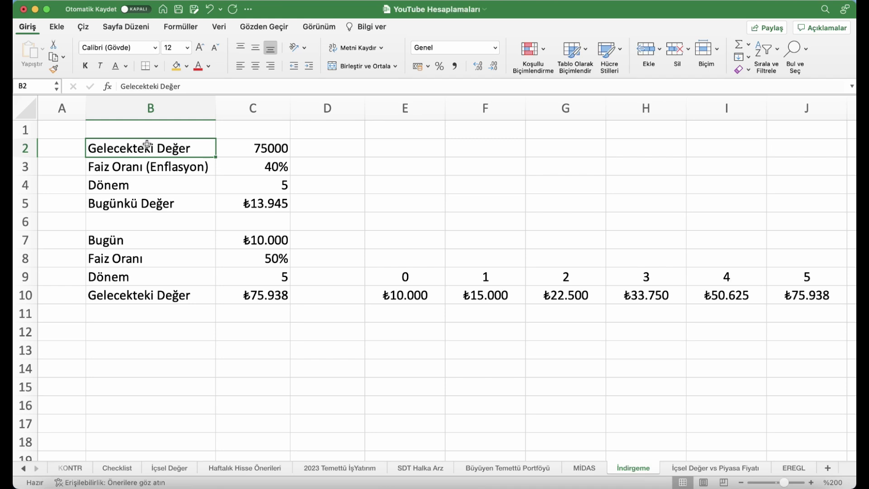
left_click(178, 208)
left_click(188, 152)
left_click(244, 151)
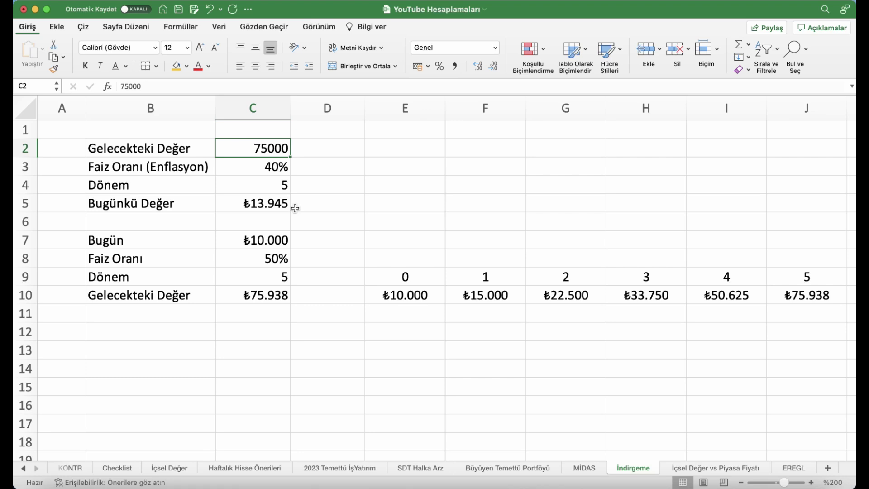
left_click(275, 168)
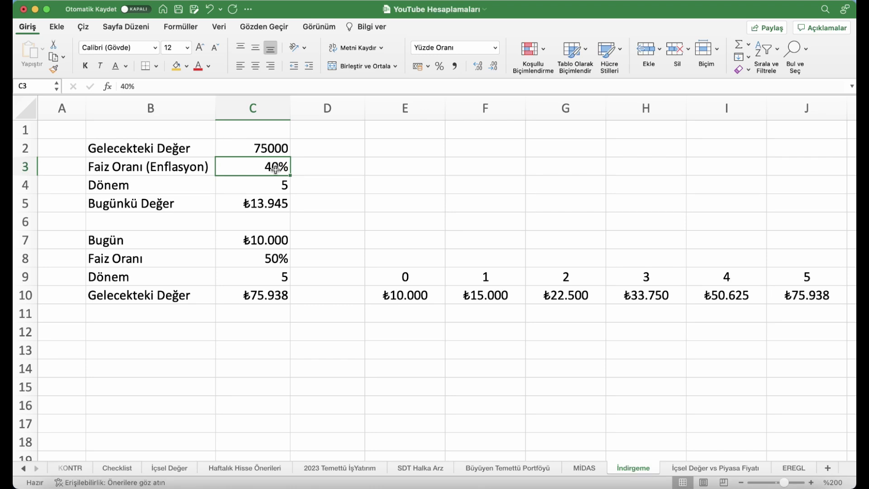
left_click(279, 207)
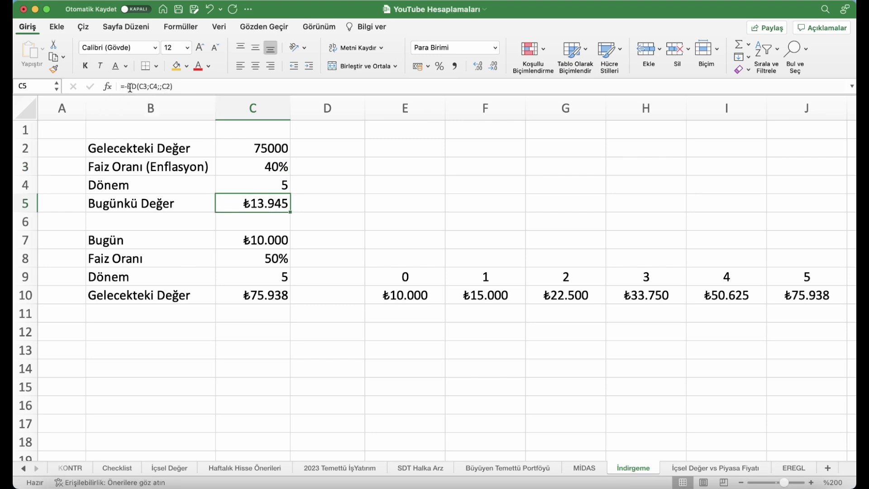
left_click(192, 91)
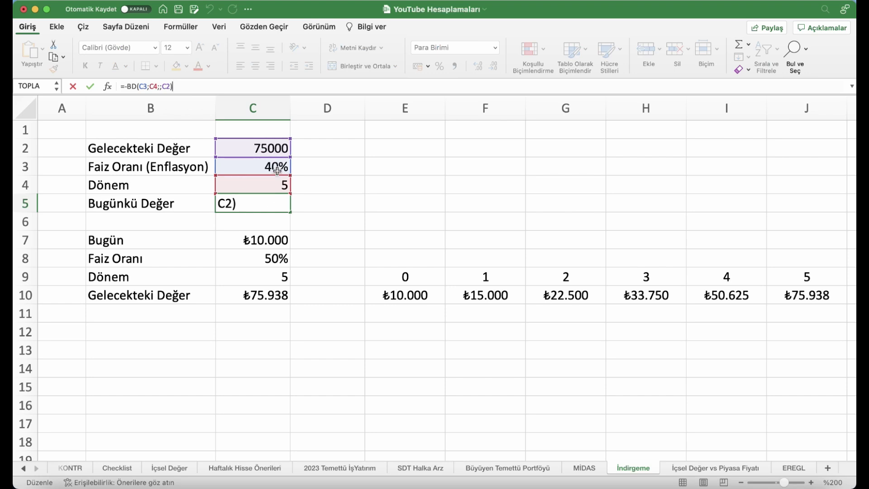
left_click(187, 212)
left_click(174, 152)
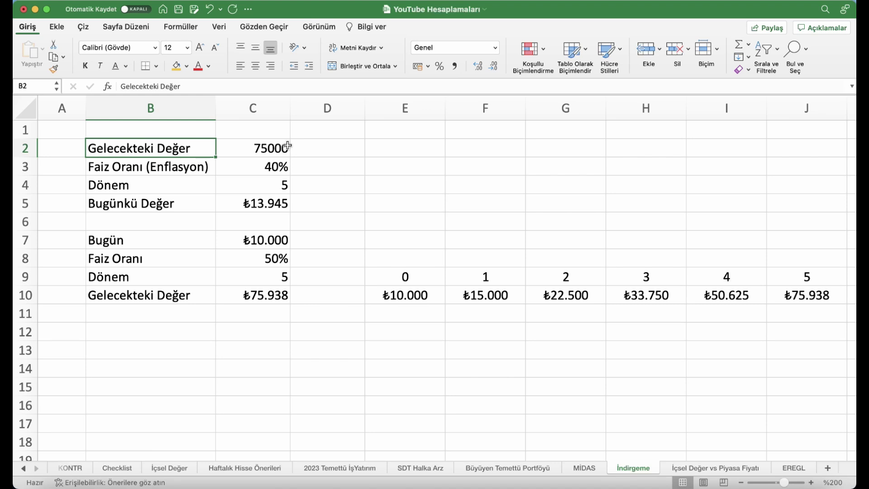
Examine the Gelecekteki Değer calculation in rows 7 to 10, including its amount, interest rate and the GD formula in C10
left_click(243, 239)
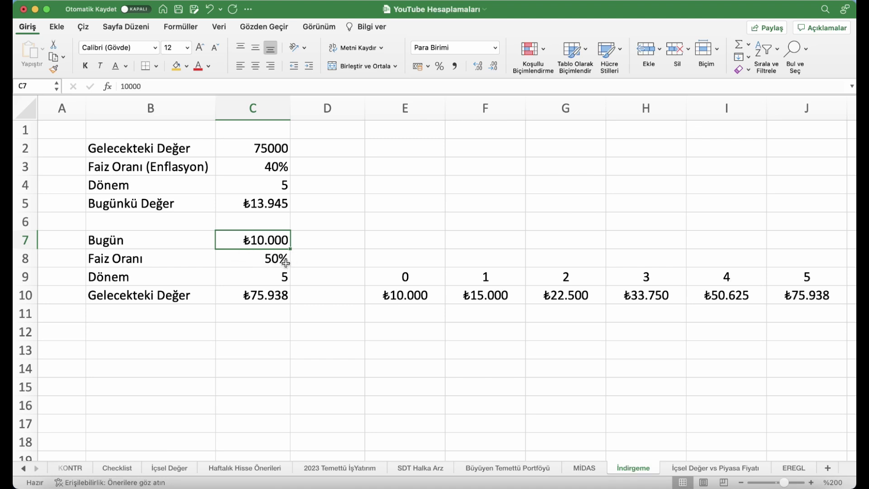
left_click(267, 262)
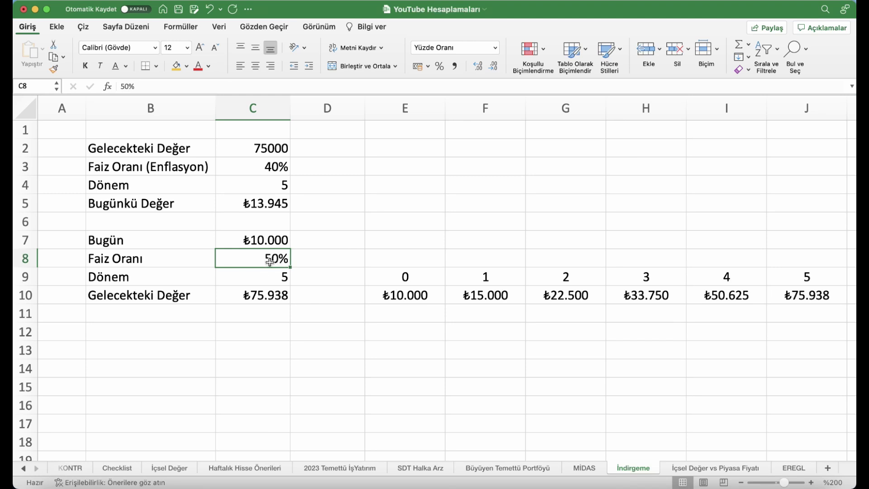
left_click(264, 292)
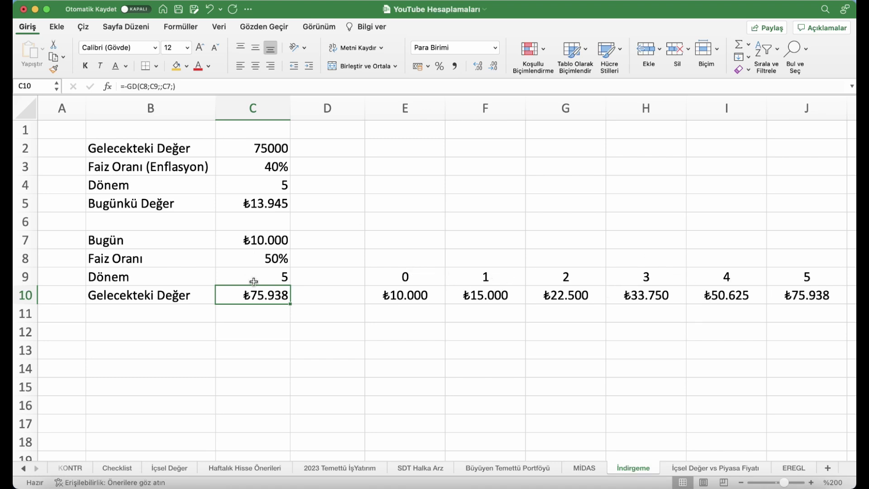
left_click(175, 294)
left_click(236, 295)
left_click(188, 86)
left_click(315, 213)
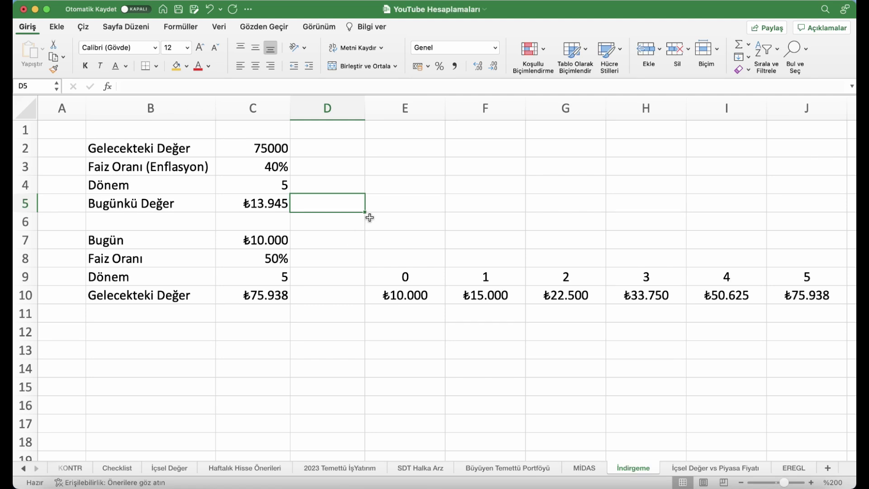
left_click(386, 215)
Try a 10% Faiz Oranı in C8 for the future value calculation and restore the rate to 50%
left_click(272, 256)
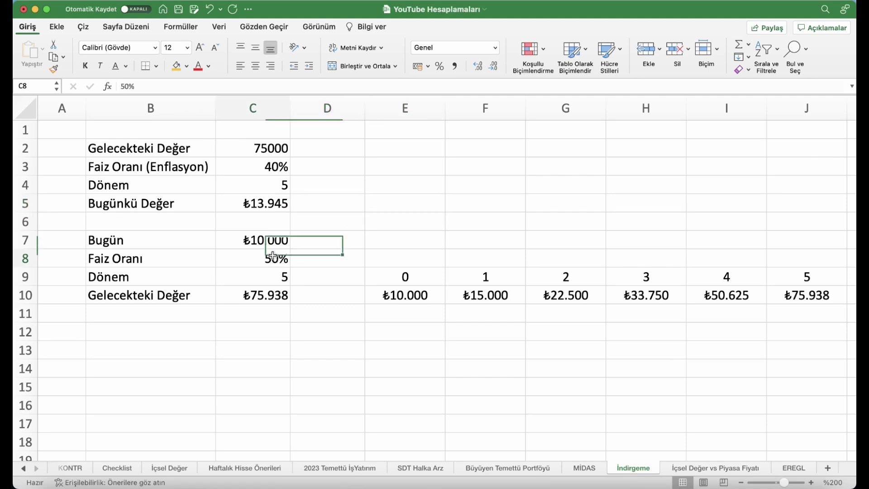
type("10")
key("Return")
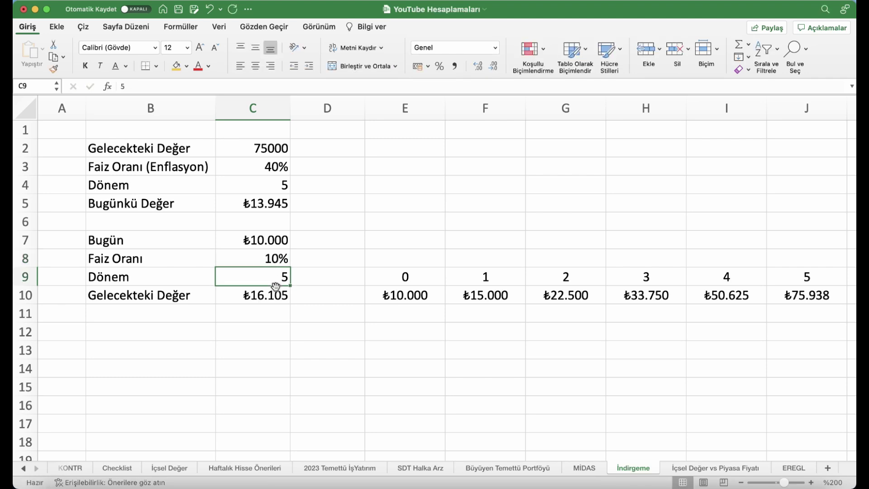
left_click(275, 292)
left_click(277, 257)
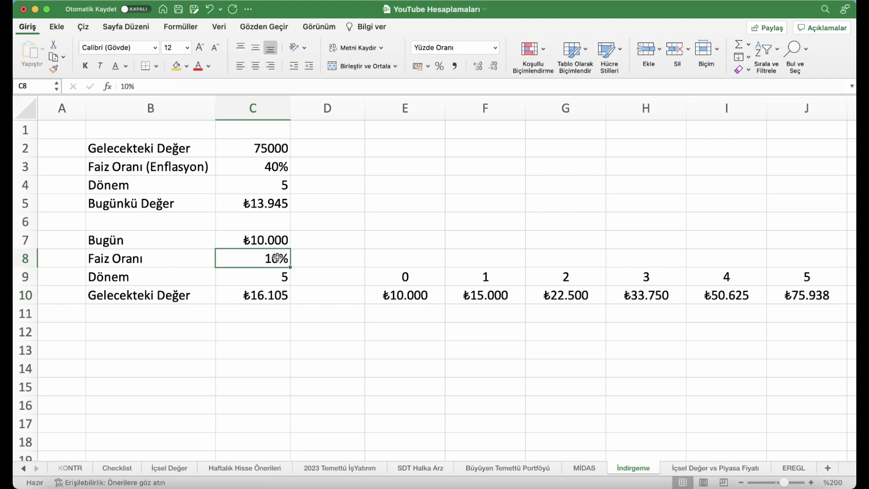
type("50")
key("Return")
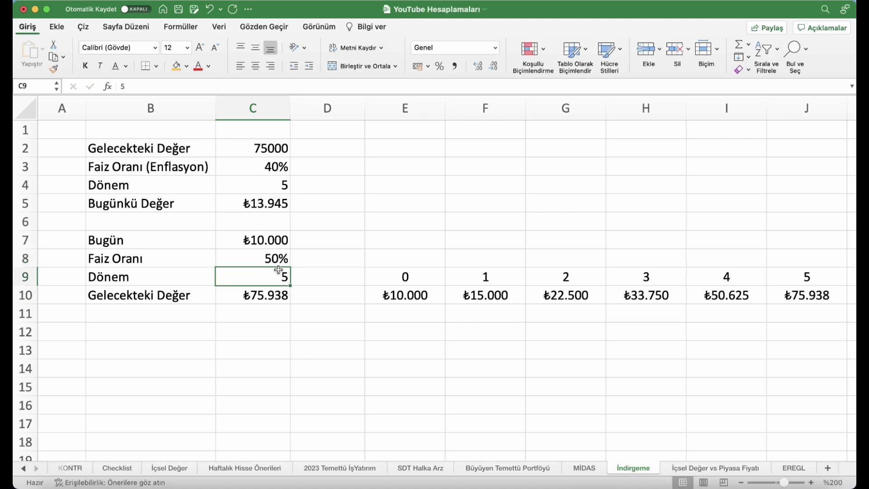
left_click(280, 298)
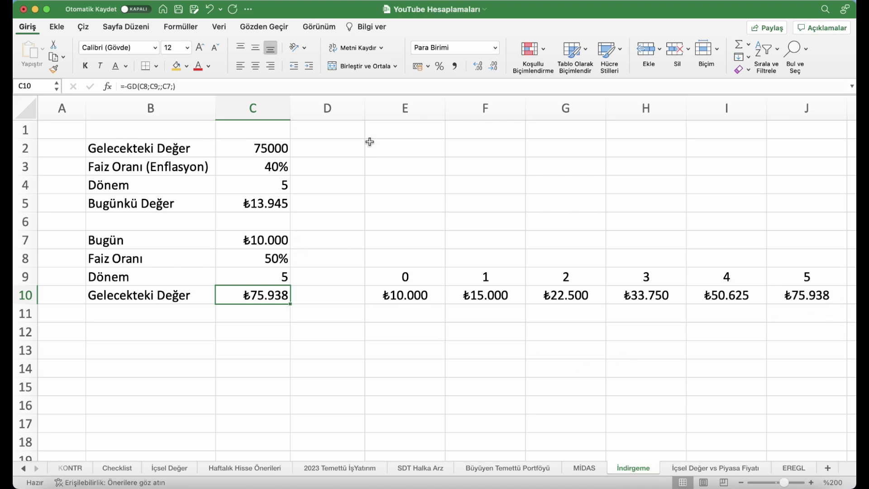
left_click(270, 150)
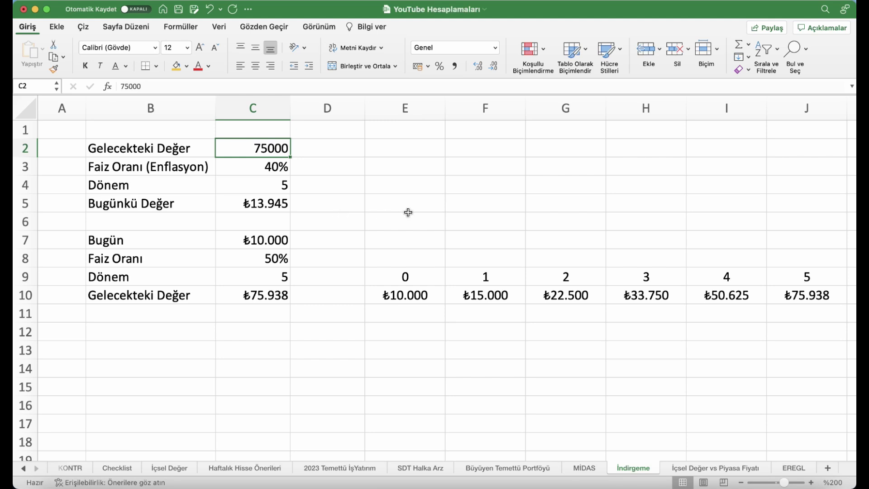
Switch back to the browser and view the Ereğli video's dividend table in full screen, leaving full screen when done
key("ctrl+Up")
left_click(302, 171)
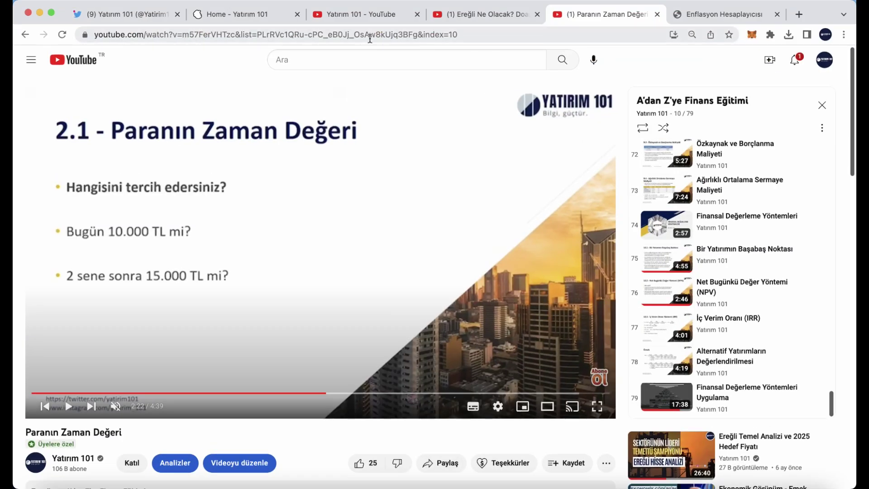
left_click(457, 17)
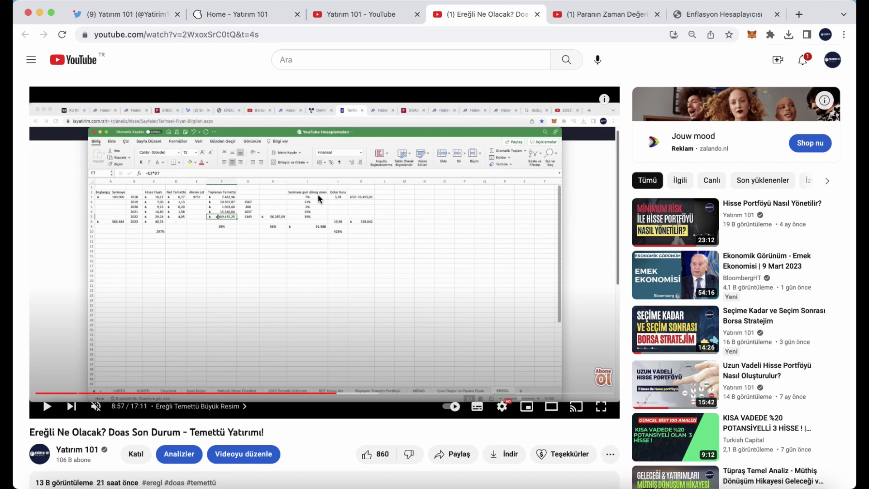
left_click(601, 406)
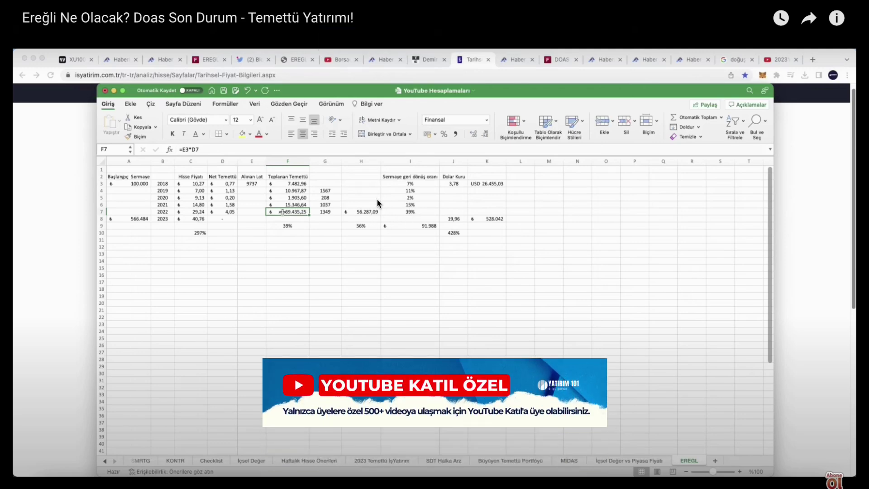
key("Escape")
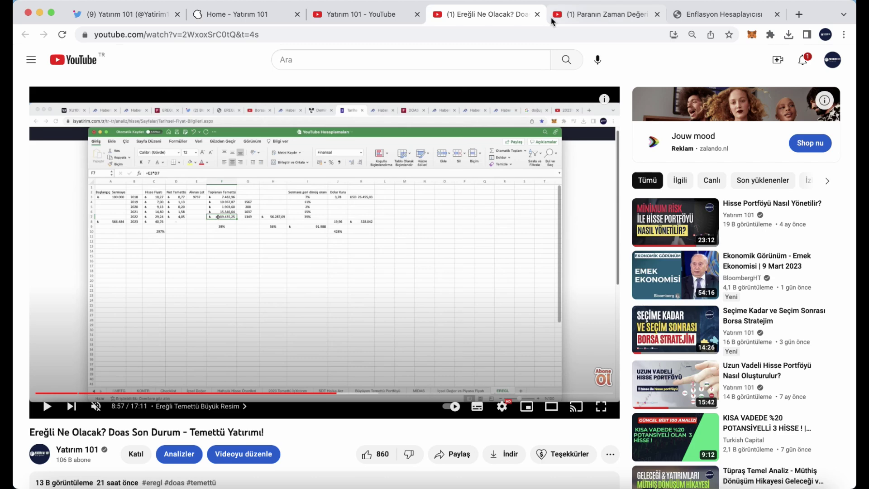
Look over the Yatırım 101 channel page up to its banner, briefly revisiting the Paranın Zaman Değeri lesson
left_click(341, 15)
scroll(258, 194, "up", 2)
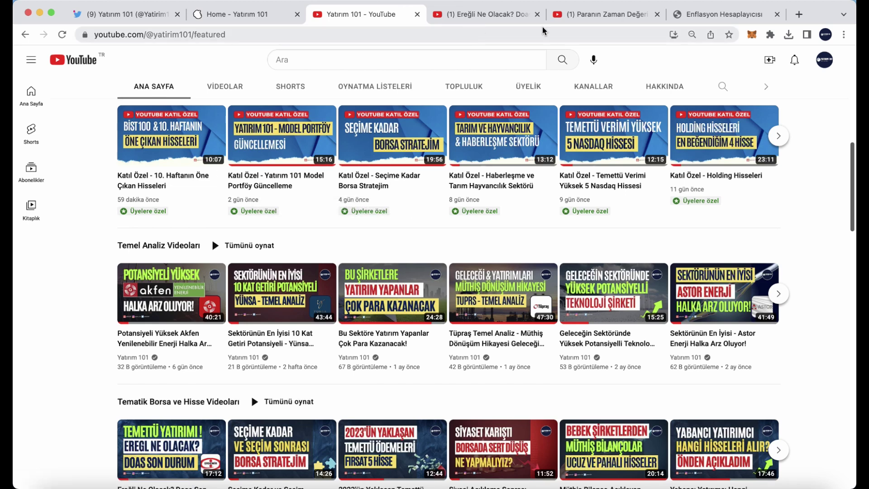
left_click(579, 15)
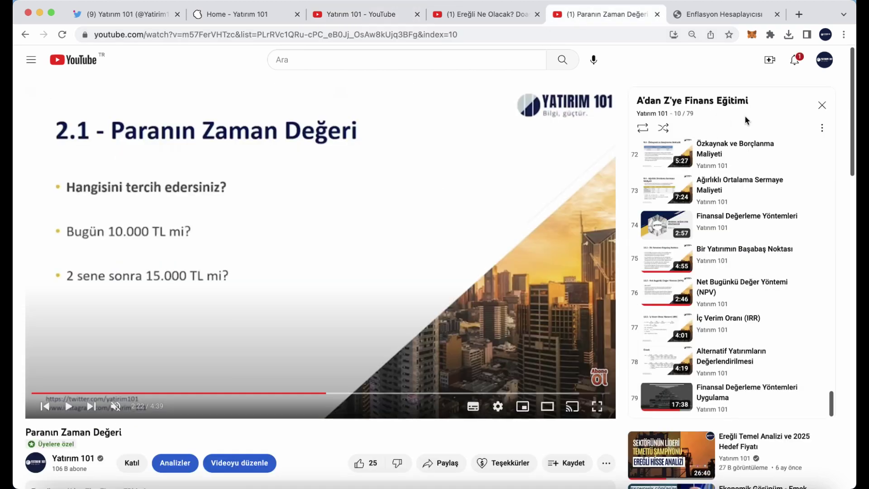
left_click(400, 14)
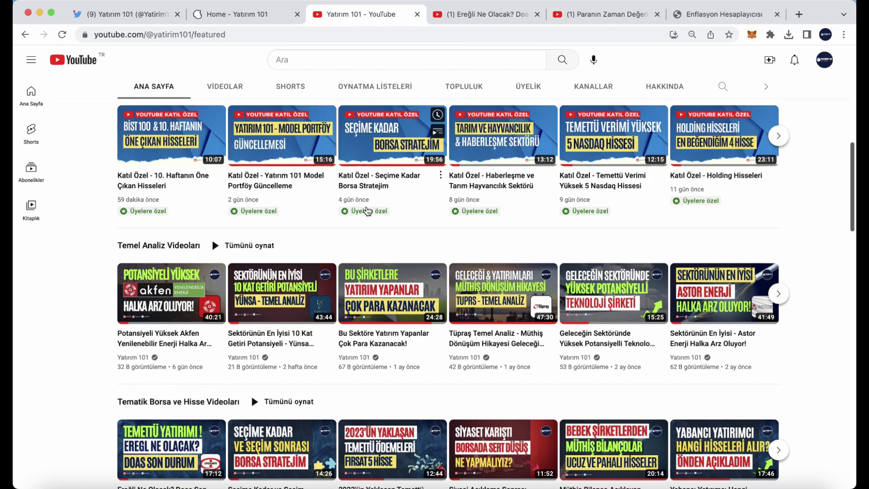
scroll(366, 209, "up", 10)
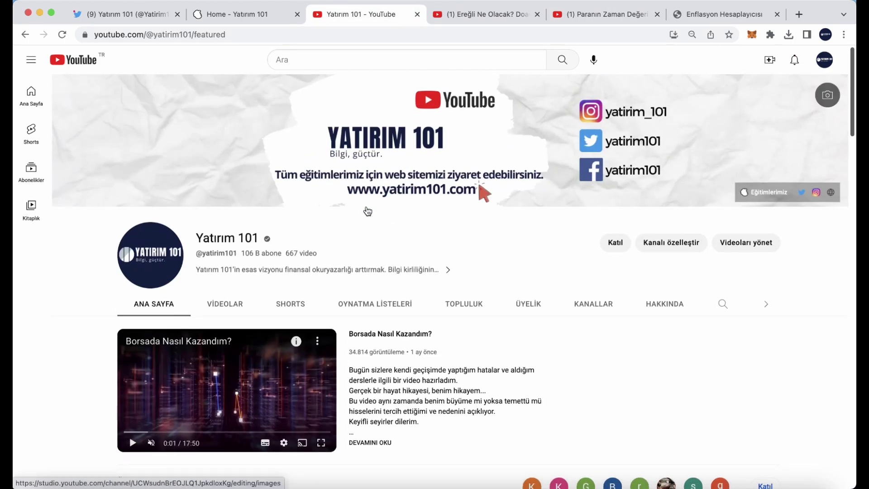